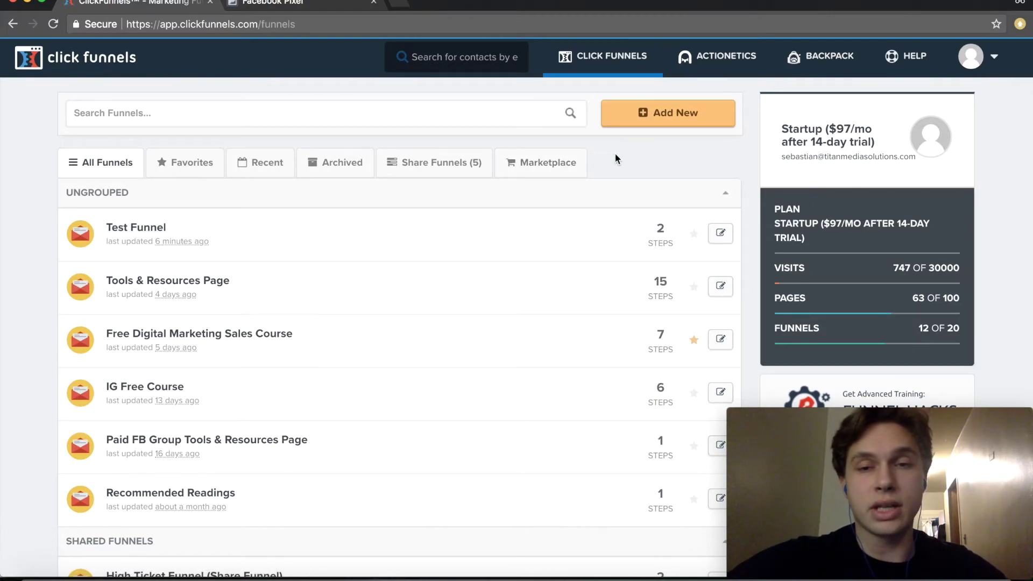
# Create a classic email opt-in funnel named 'Test Funnel #1' using the 2 Step Video Optin template.
pyautogui.click(661, 115)
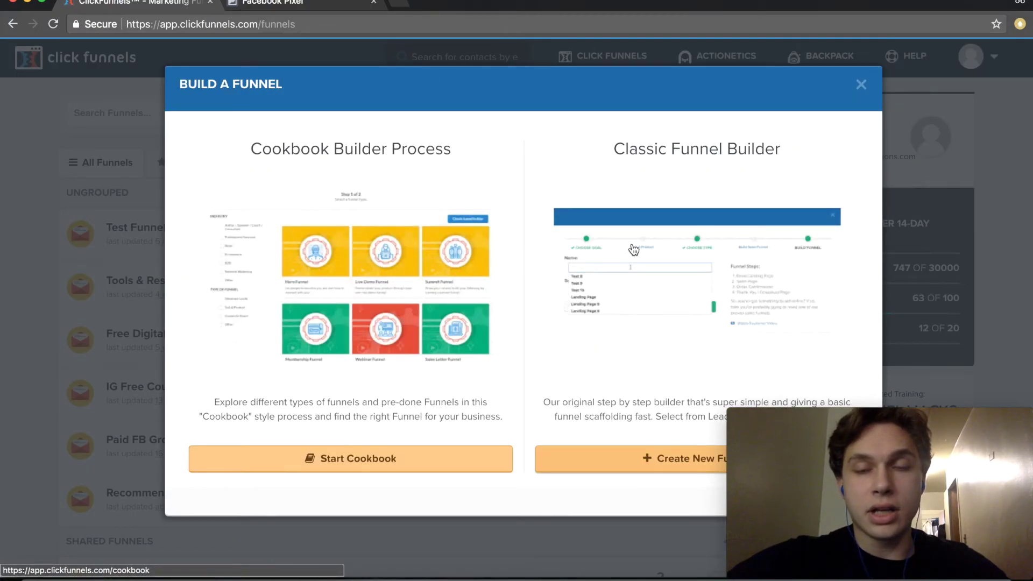
pyautogui.click(653, 251)
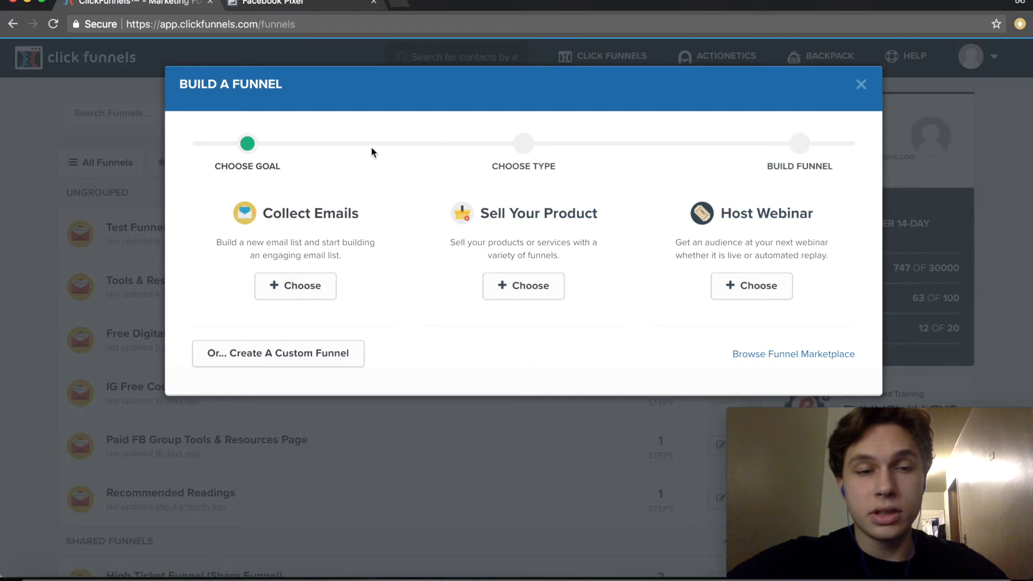
pyautogui.click(366, 274)
pyautogui.click(376, 217)
pyautogui.write('T')
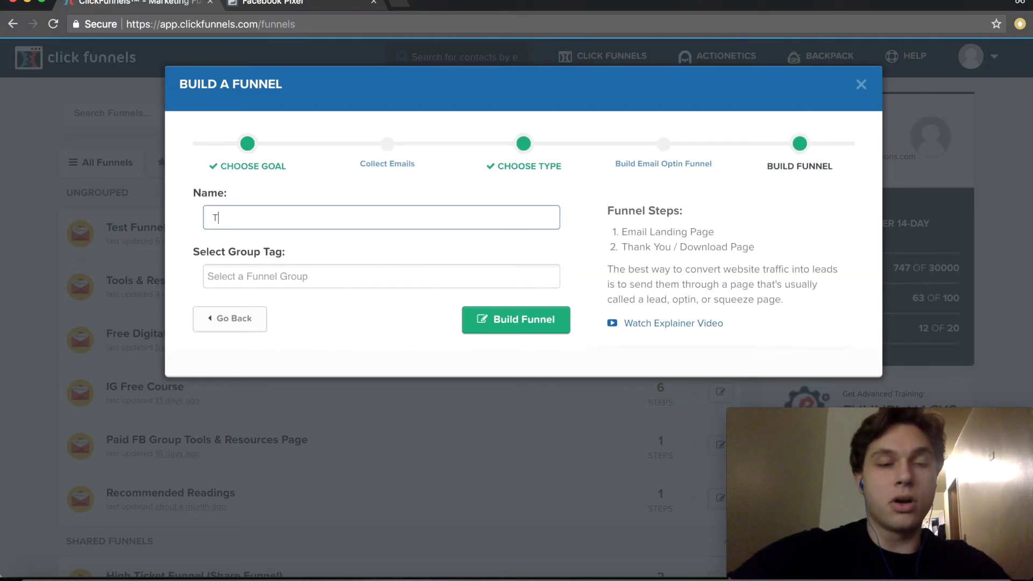
pyautogui.write('est Funne')
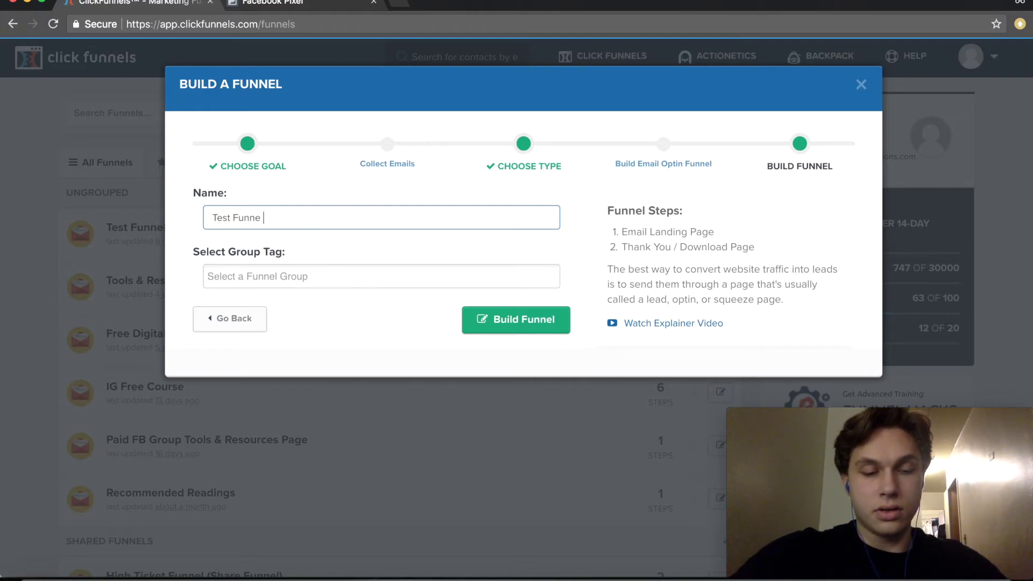
pyautogui.write('l #1')
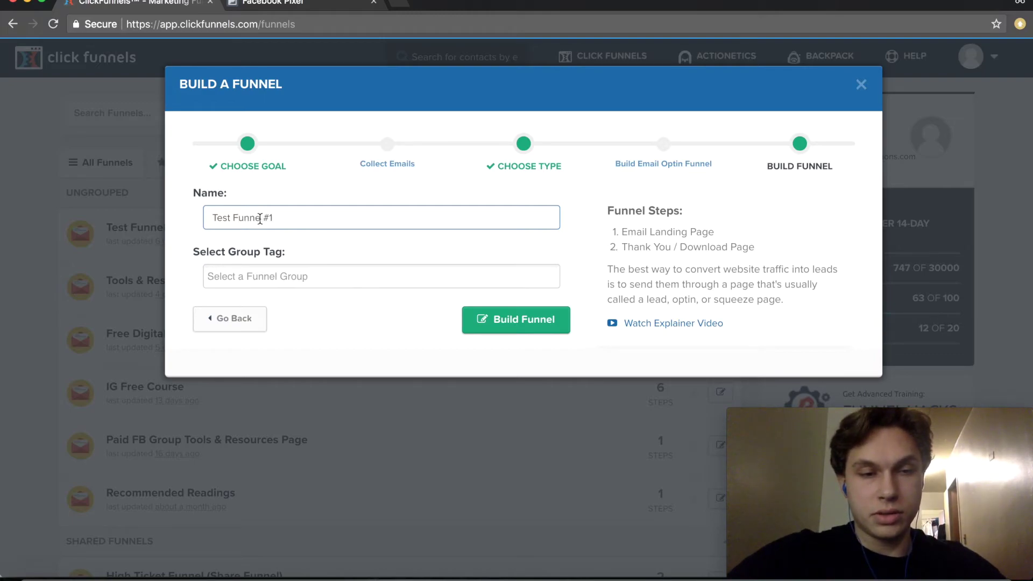
pyautogui.click(503, 319)
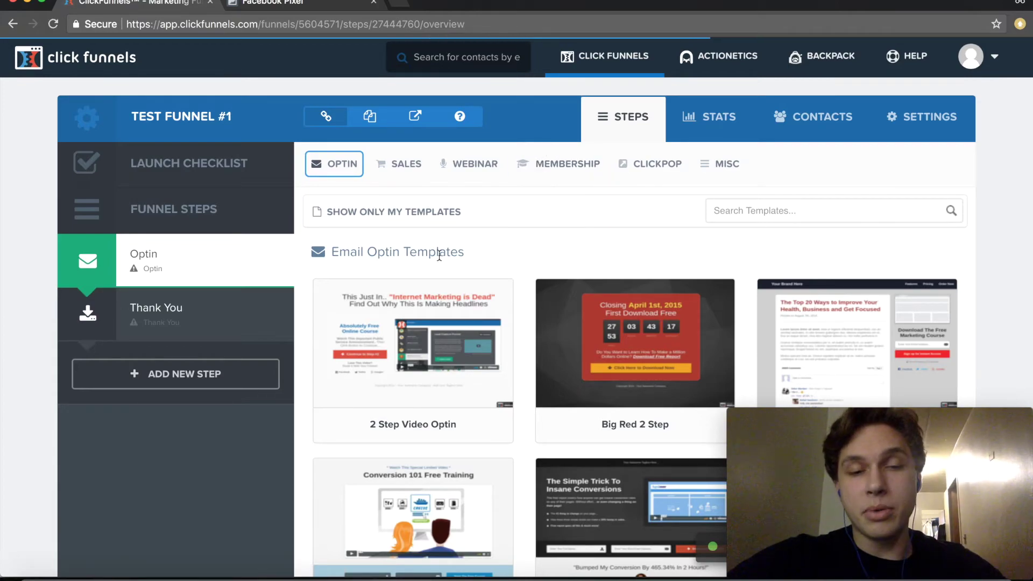
pyautogui.click(424, 332)
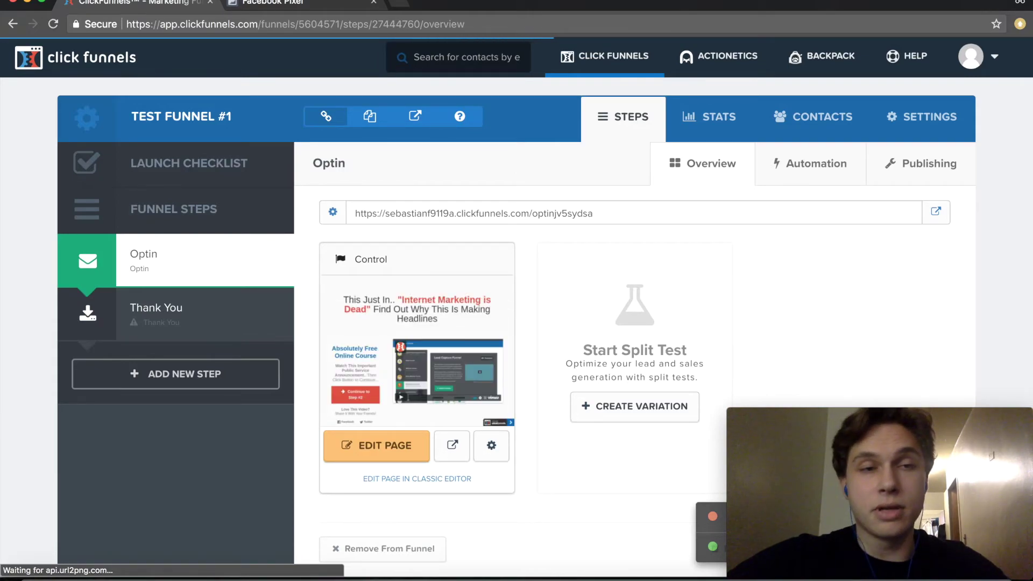
# In Facebook Ads Manager, go to the Pixels list and open the account's pixel detail page.
pyautogui.click(326, 4)
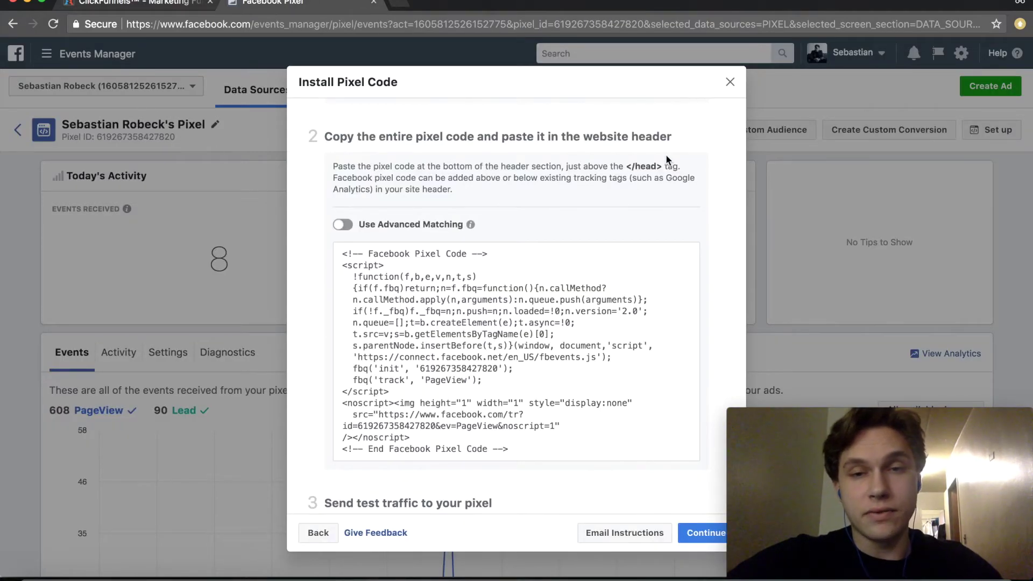
pyautogui.click(730, 81)
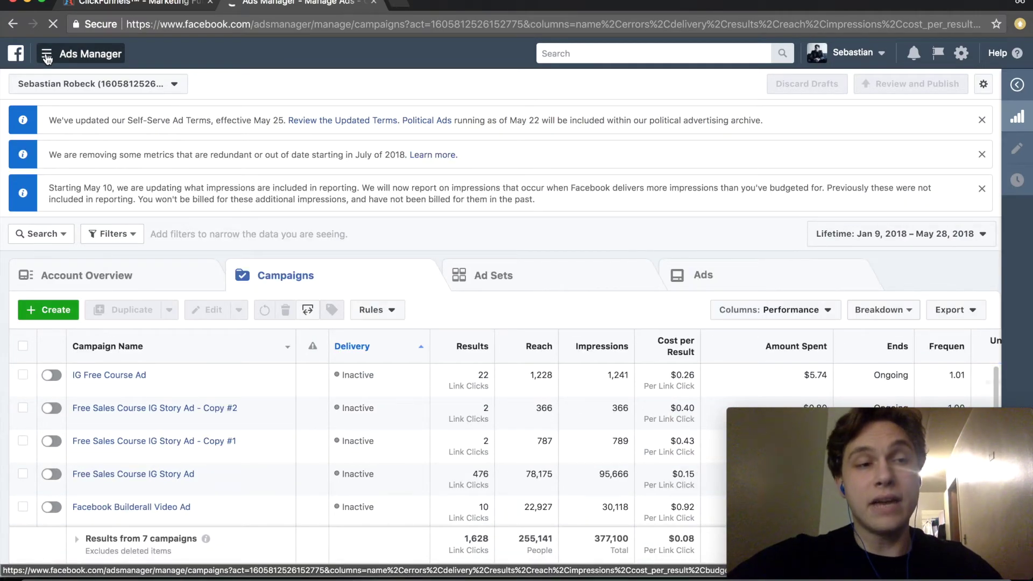
pyautogui.click(47, 57)
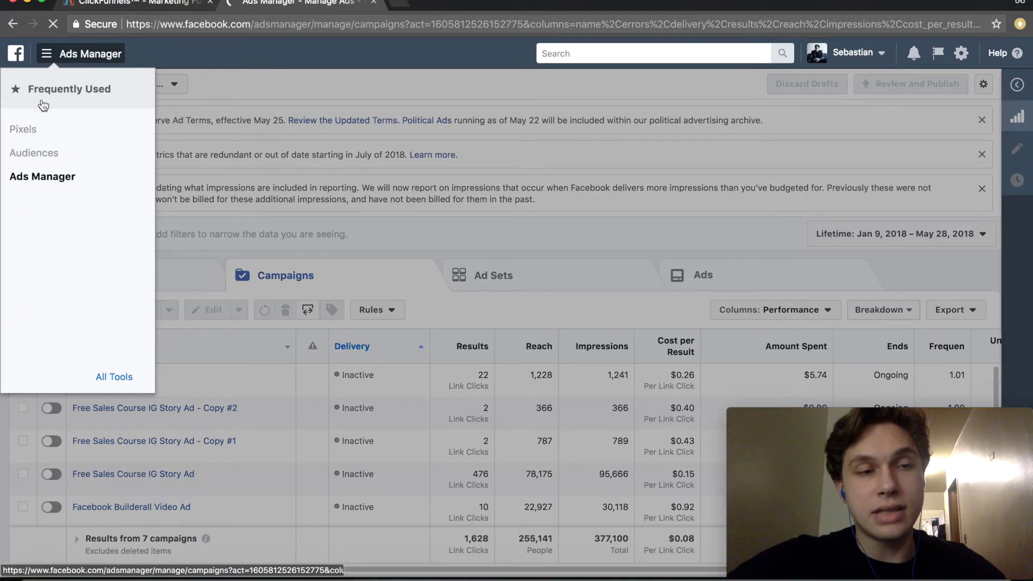
pyautogui.click(23, 130)
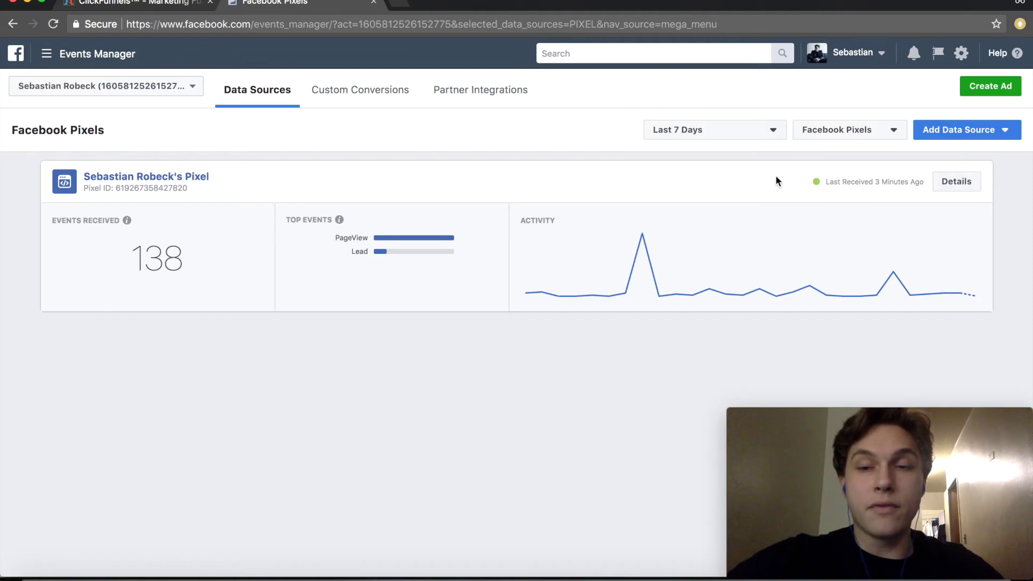
pyautogui.click(957, 183)
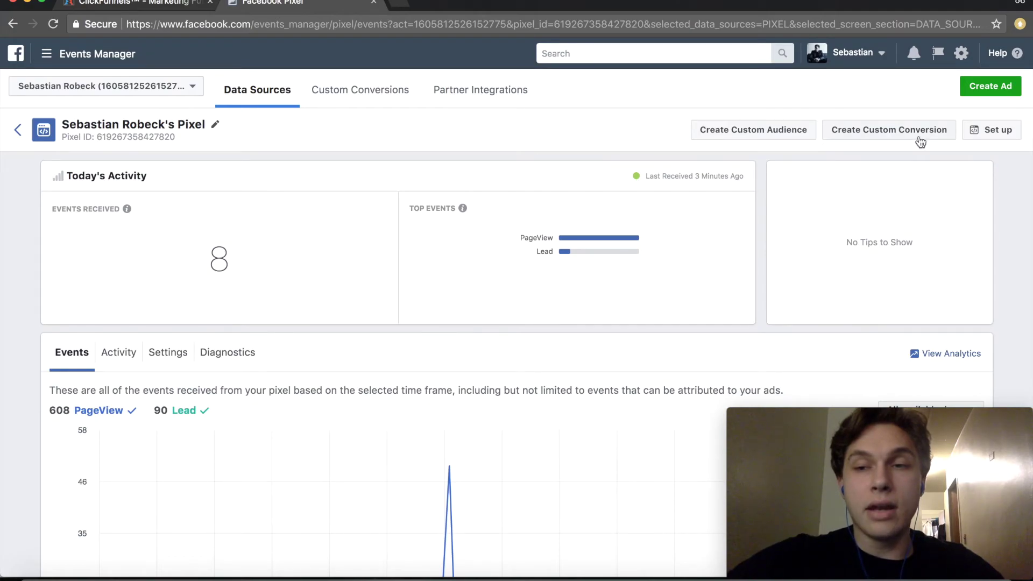
# Choose manual pixel installation, copy the full pixel code, and return to the ClickFunnels funnel.
pyautogui.click(999, 131)
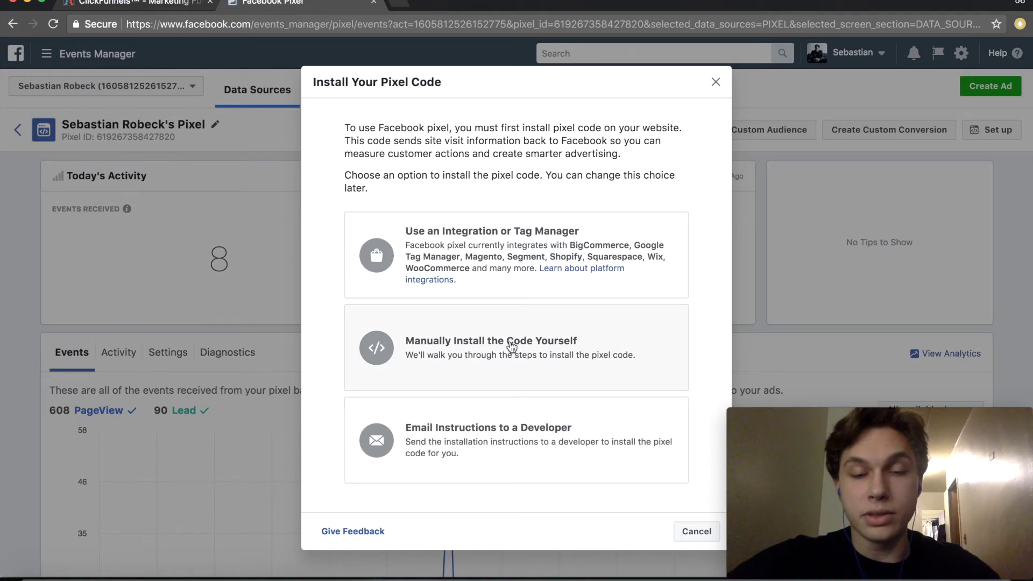
pyautogui.click(511, 346)
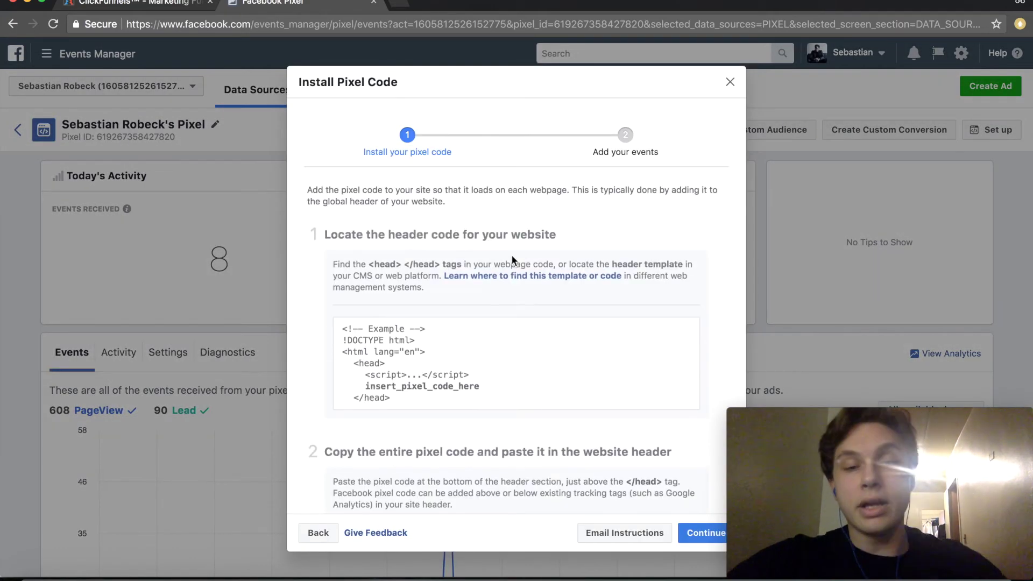
pyautogui.scroll(-6, 502, 201)
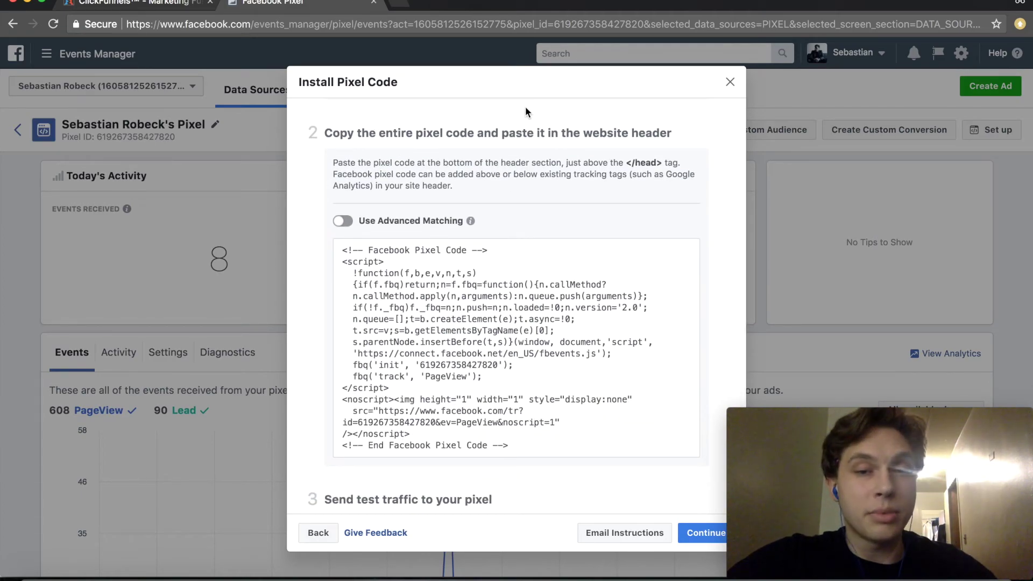
pyautogui.moveTo(537, 283)
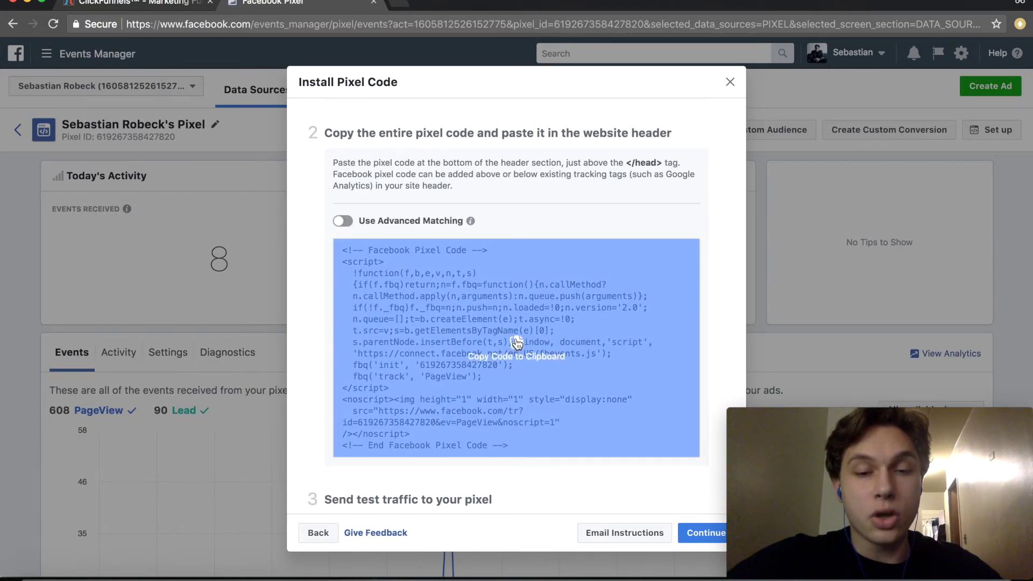
pyautogui.click(517, 343)
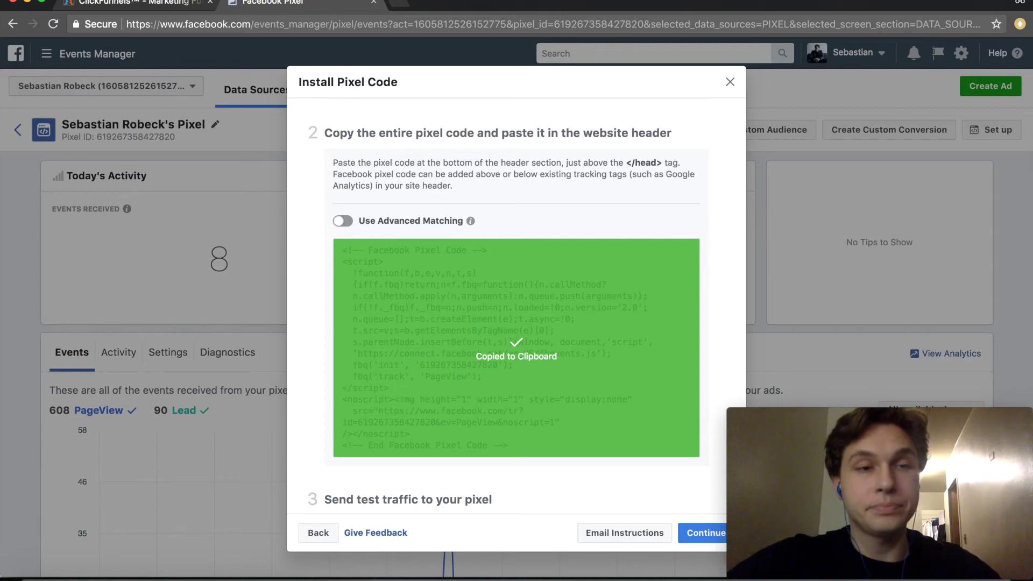
pyautogui.scroll(-1, 216, 64)
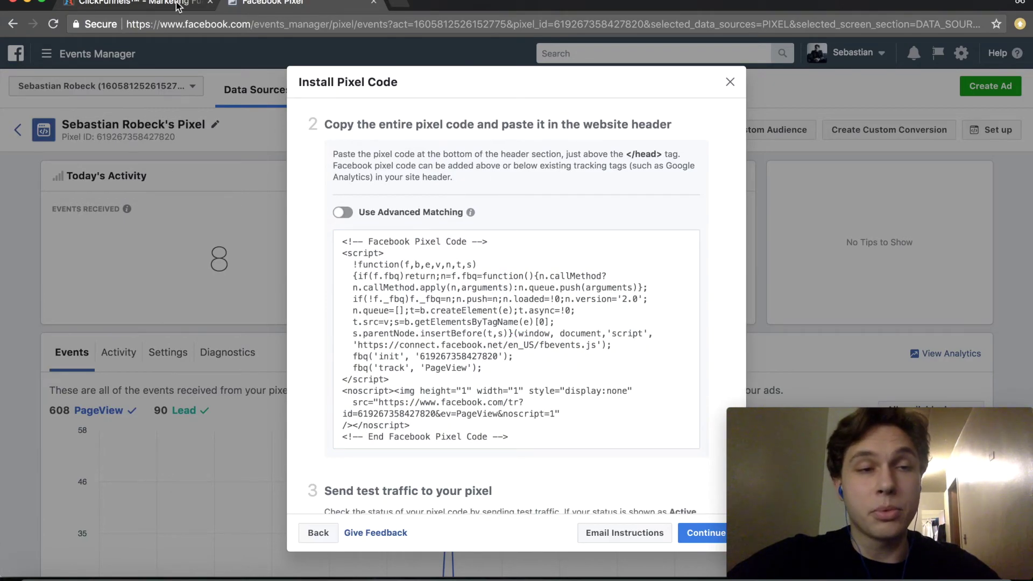
pyautogui.click(134, 3)
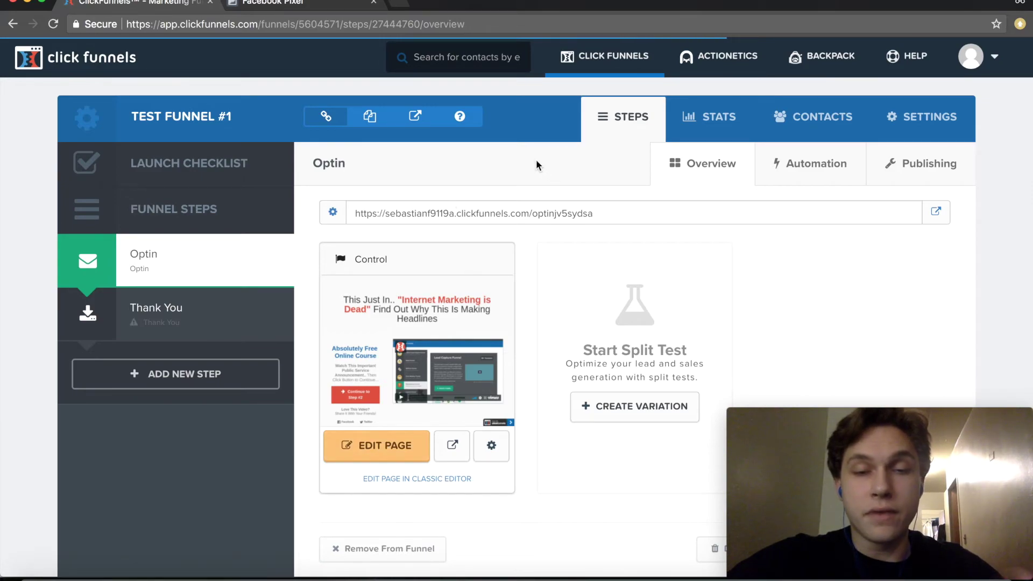
# Paste the copied Facebook pixel code into the Optin page's Header Code tracking section.
pyautogui.click(392, 454)
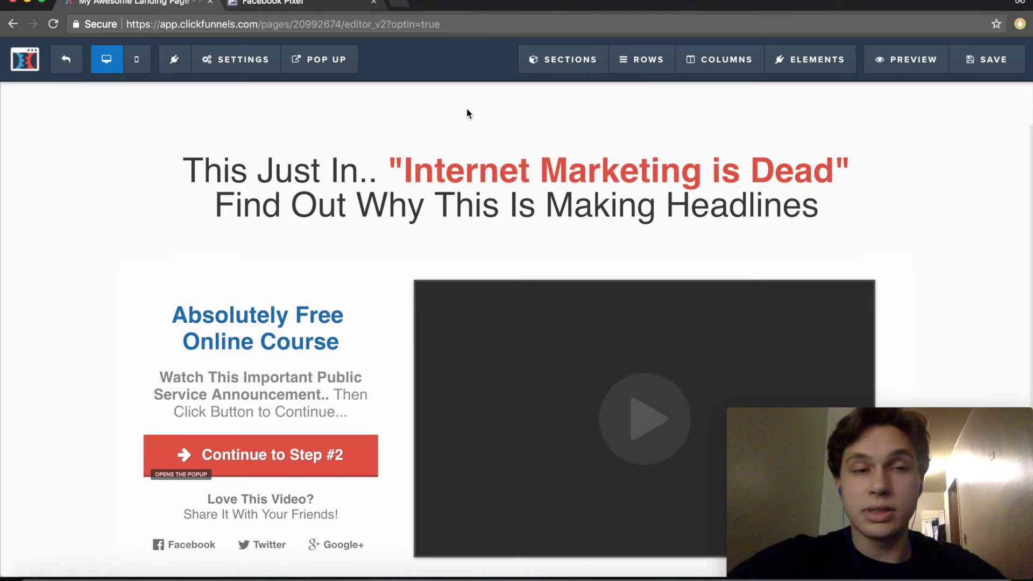
pyautogui.moveTo(233, 67)
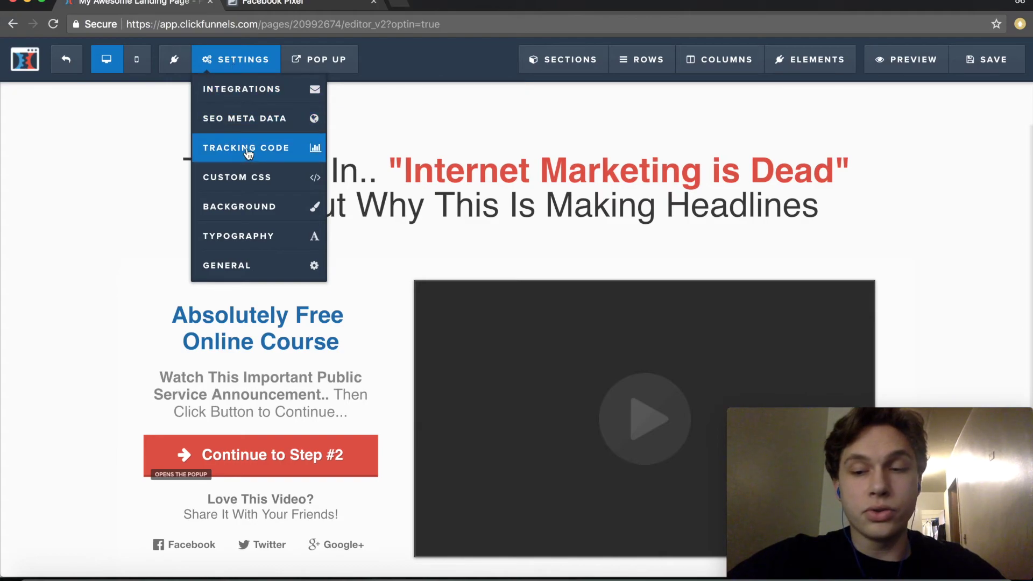
pyautogui.click(248, 154)
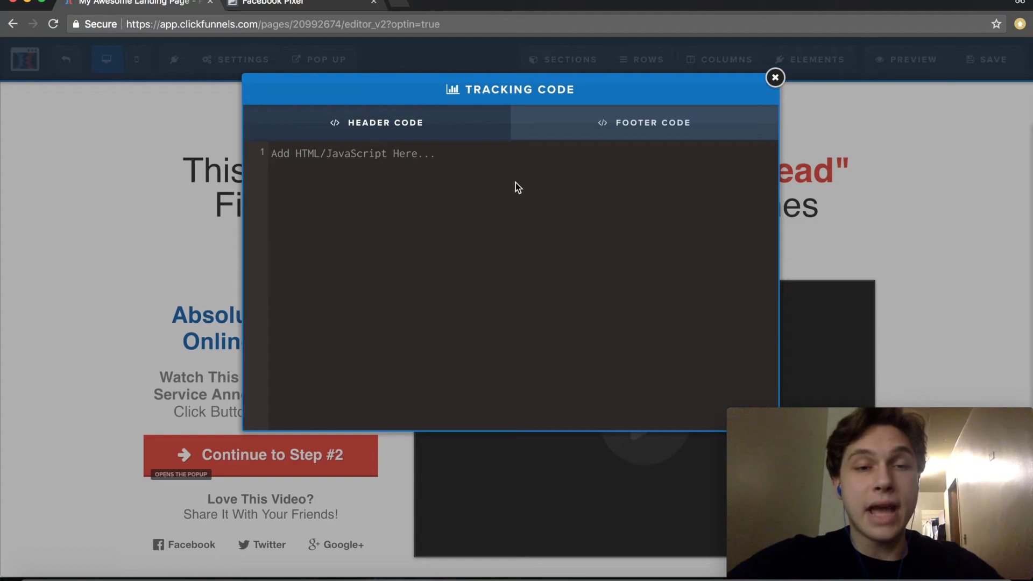
pyautogui.click(650, 135)
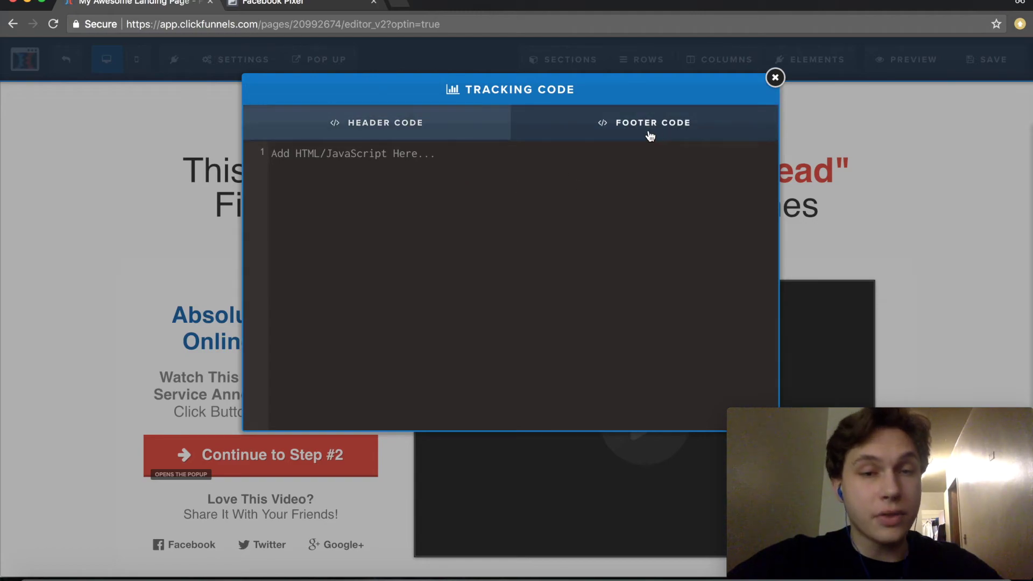
pyautogui.click(465, 119)
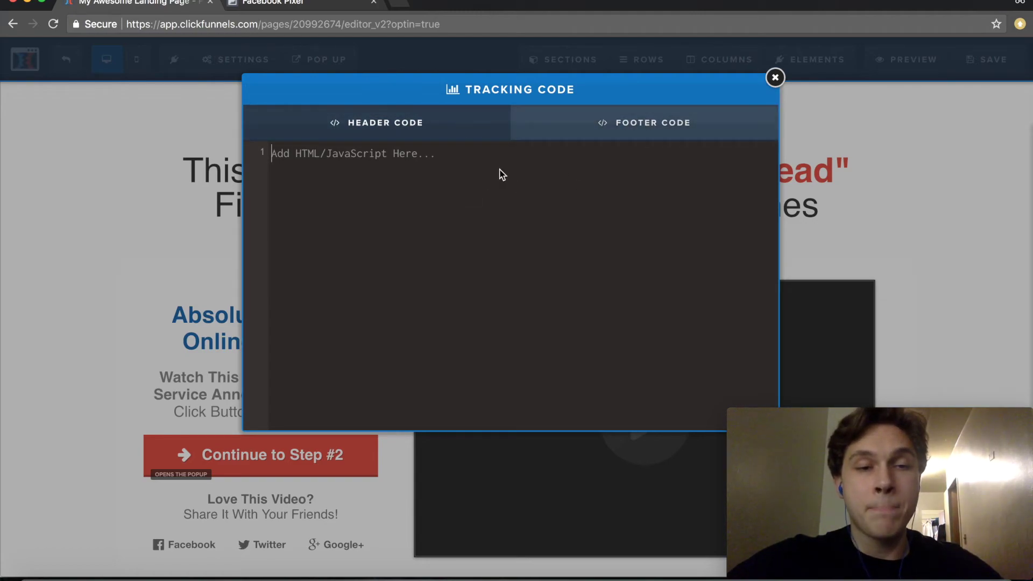
pyautogui.press('super+v')
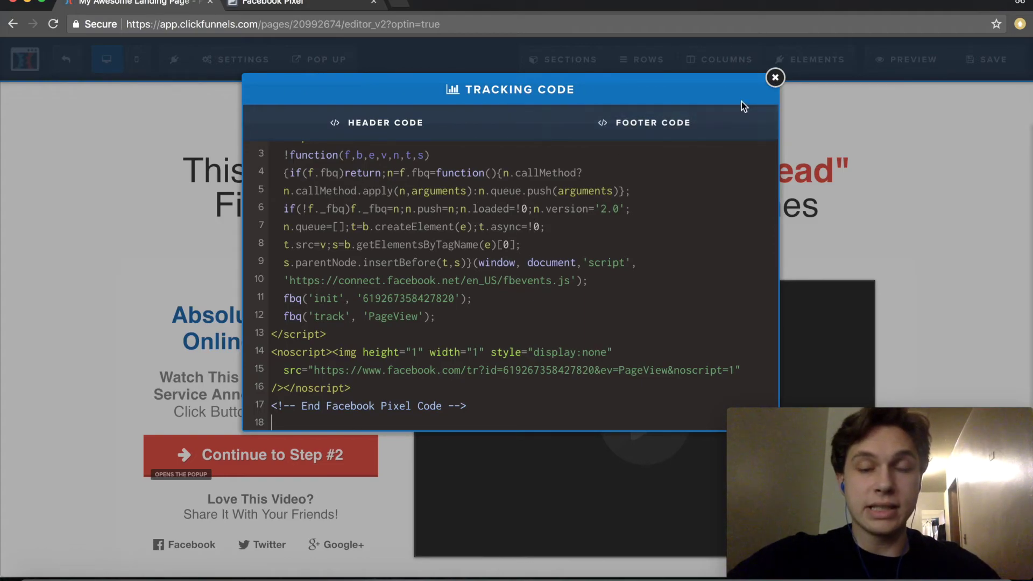
pyautogui.click(775, 79)
# Save the Optin page with SEO title 'Test', exit to the funnel, and open the live page.
pyautogui.click(989, 63)
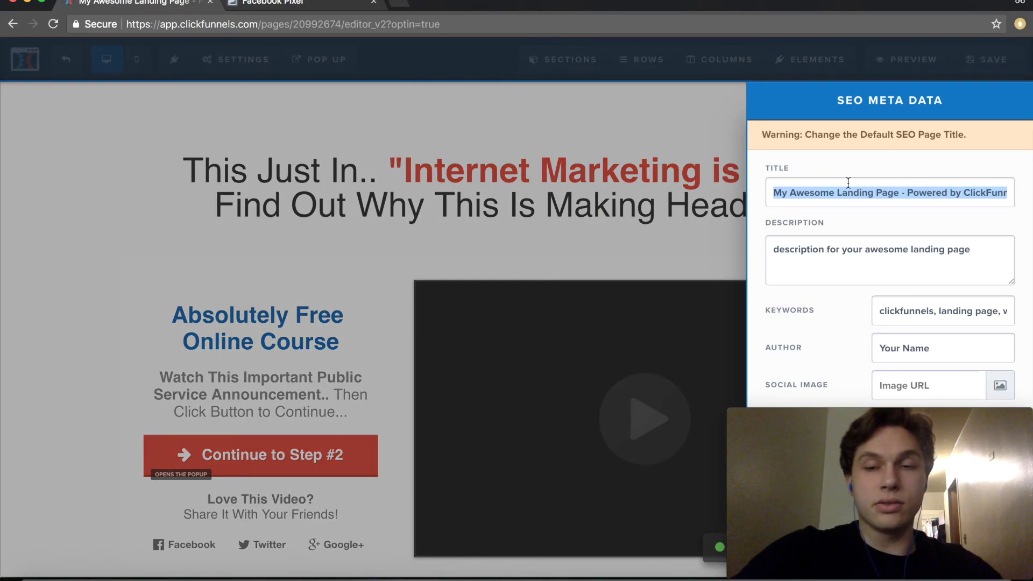
pyautogui.write('Test')
pyautogui.click(541, 110)
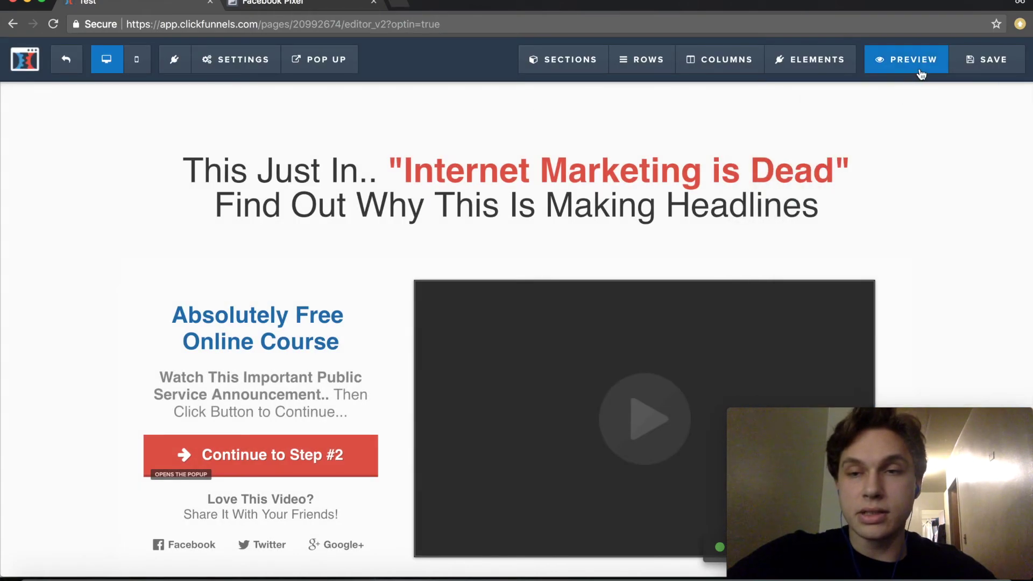
pyautogui.click(971, 62)
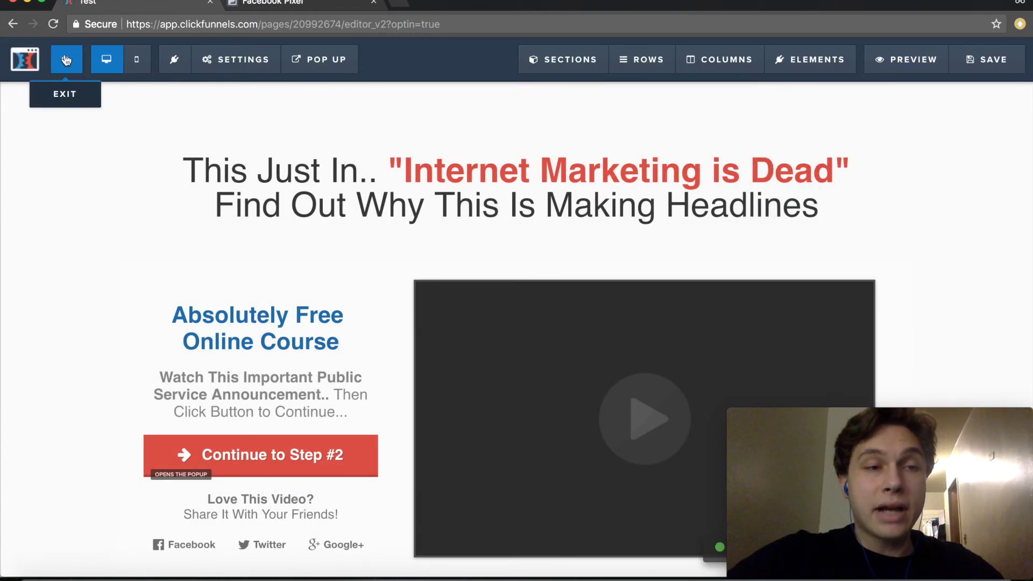
pyautogui.click(66, 62)
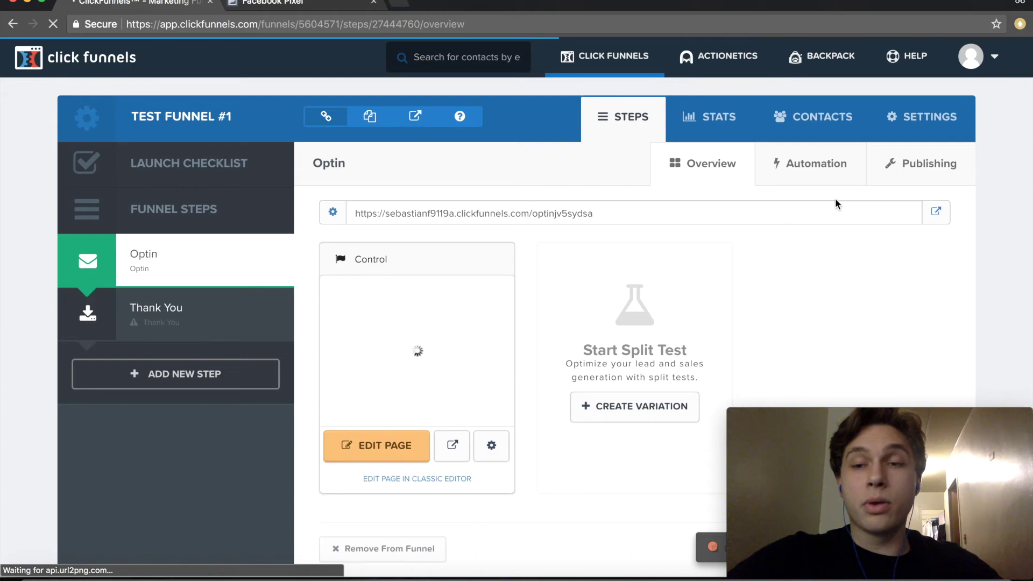
pyautogui.click(936, 215)
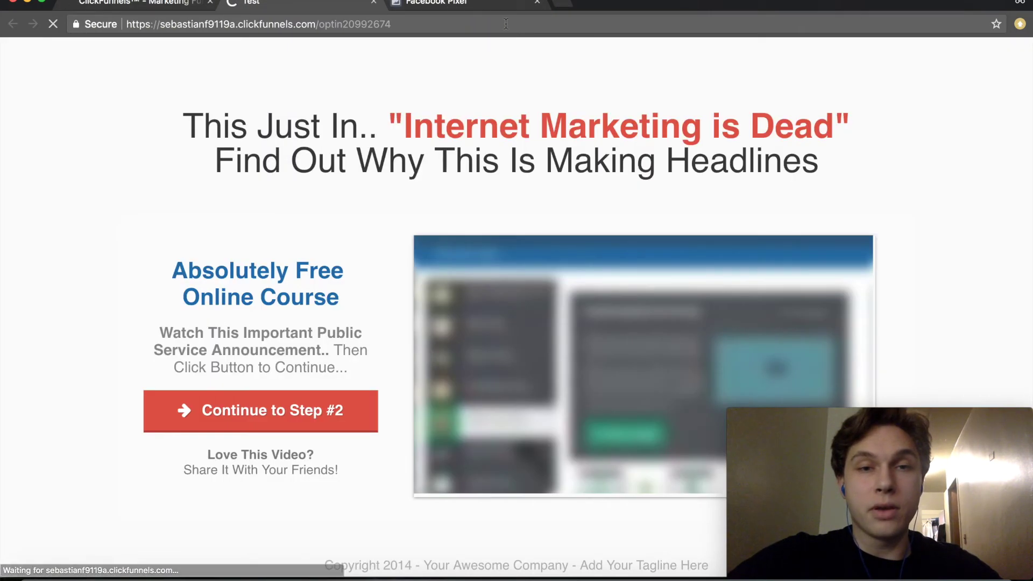
pyautogui.click(517, 21)
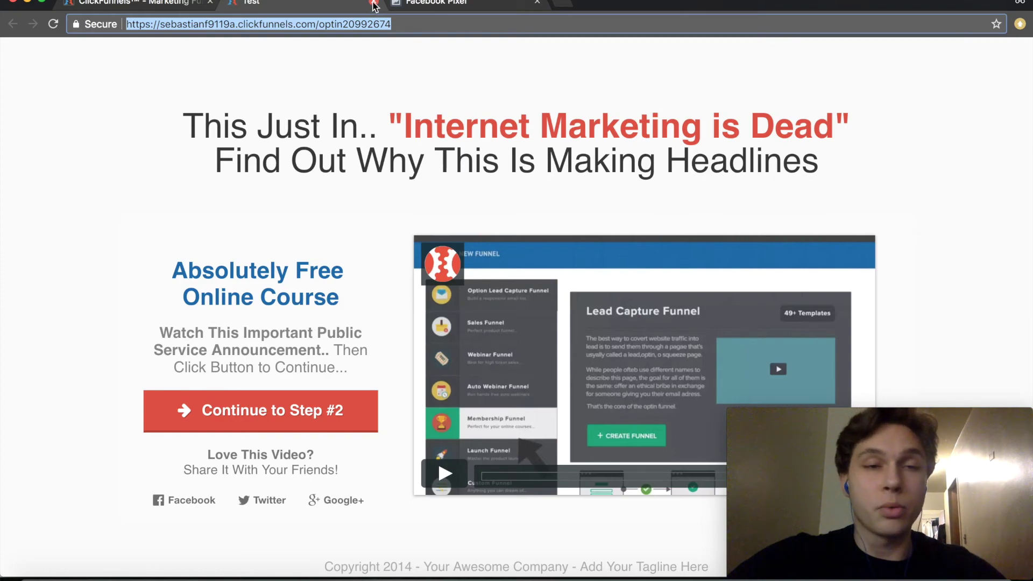
pyautogui.click(374, 4)
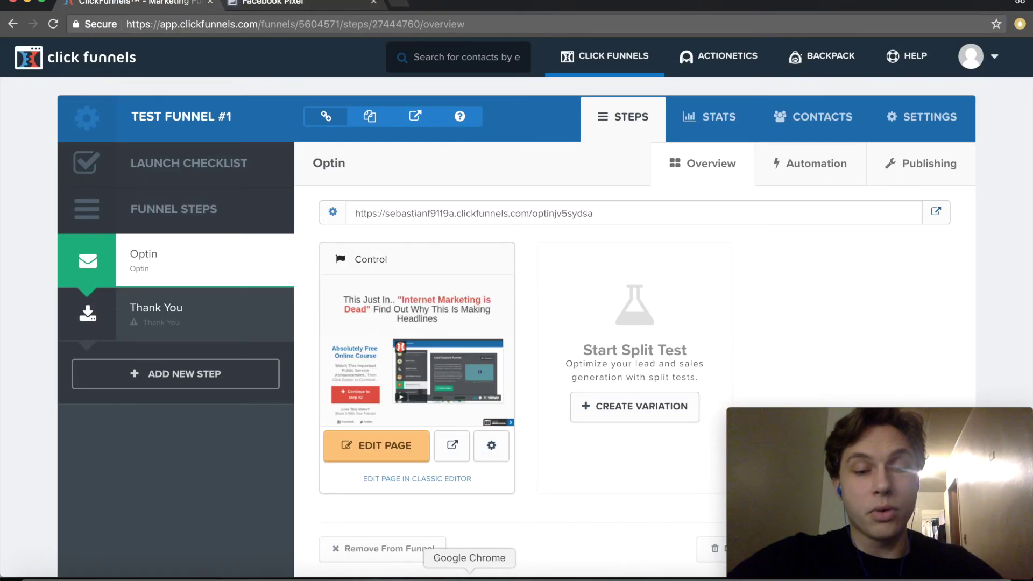
# Load the live opt-in page URL in a new Chrome window and check it with Pixel Helper.
pyautogui.rightClick(469, 579)
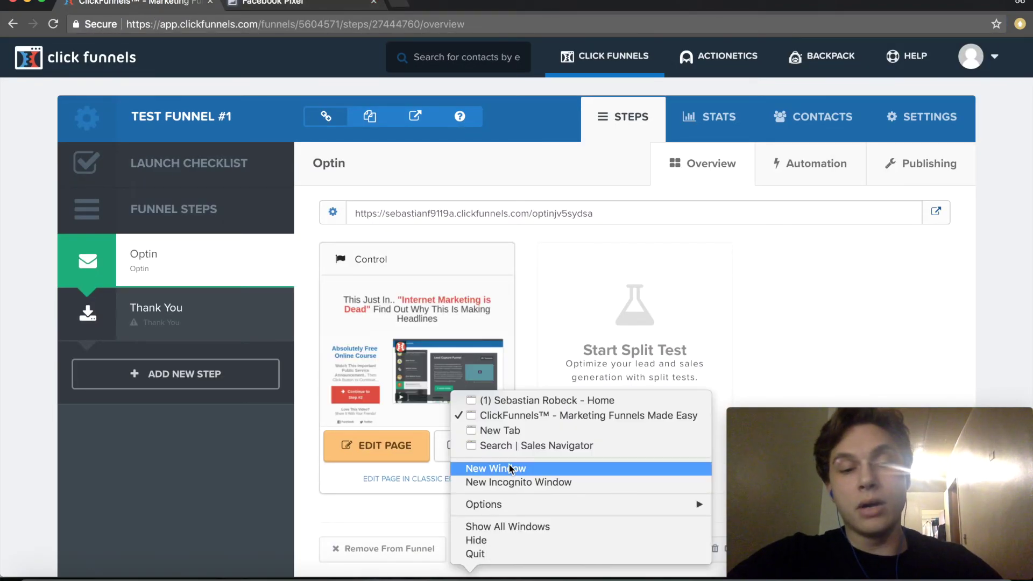
pyautogui.click(514, 430)
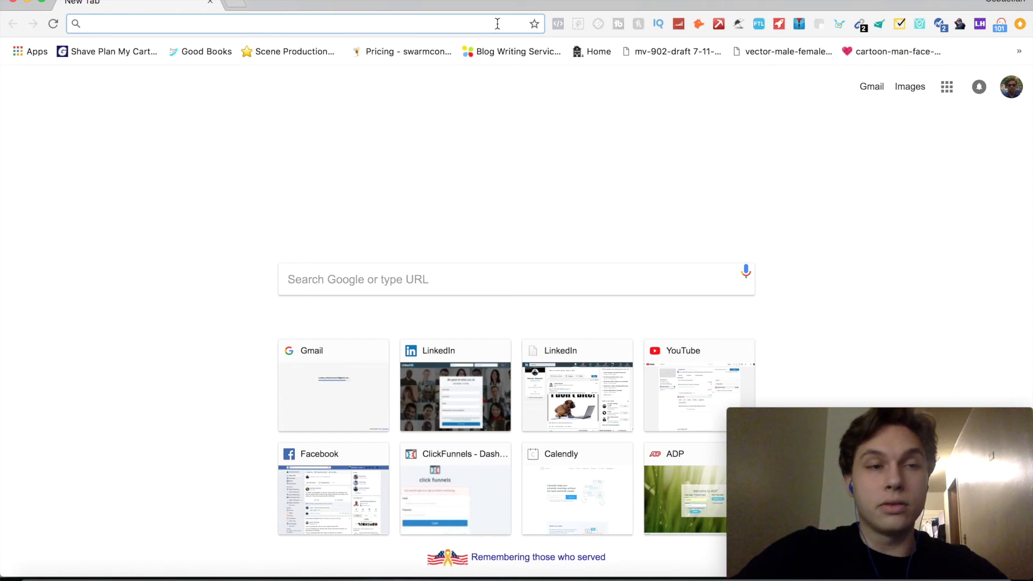
pyautogui.press('super+v')
pyautogui.press('Return')
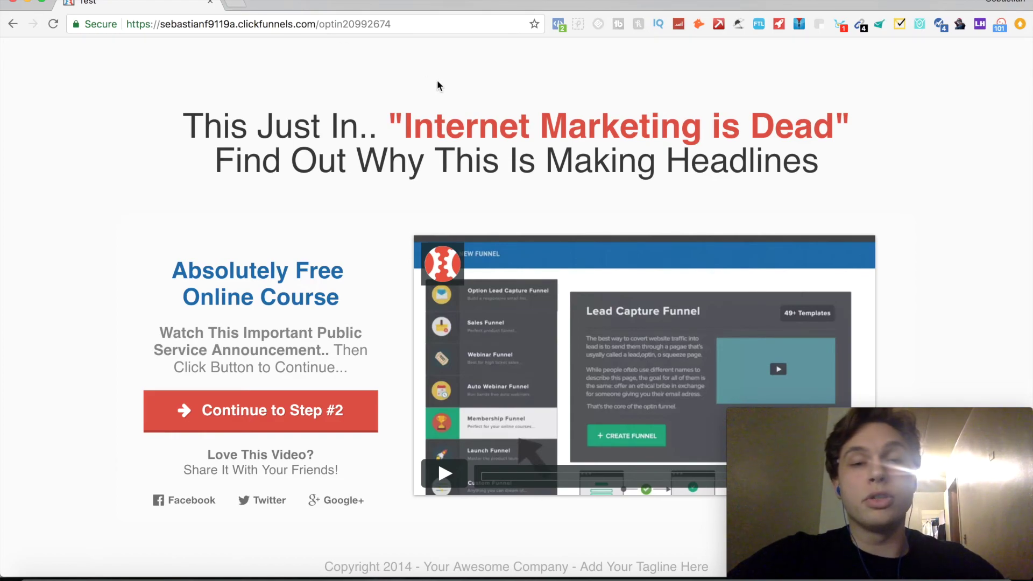
pyautogui.click(558, 25)
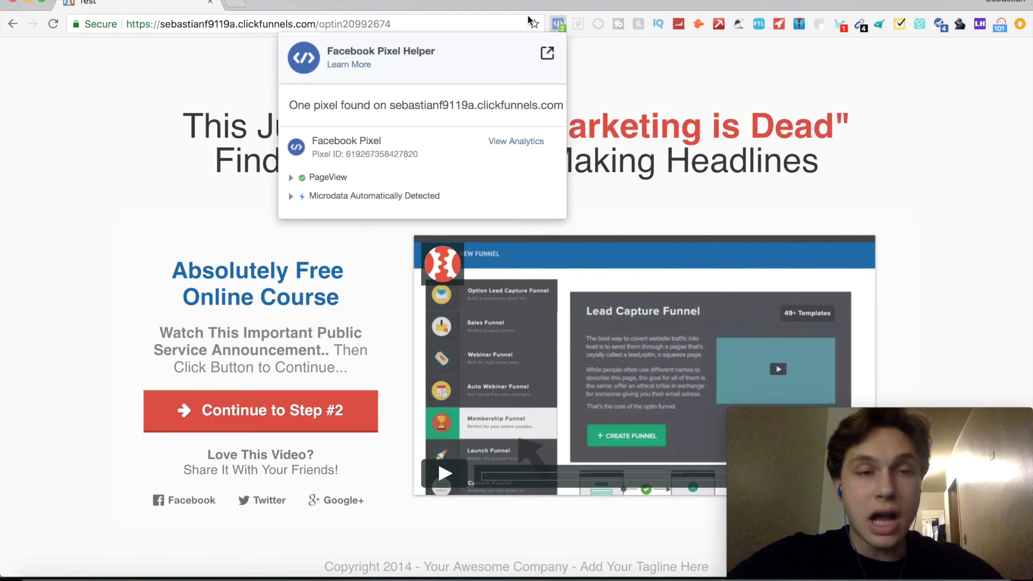
# Open a new Chrome tab after reviewing the Pixel Helper results.
pyautogui.click(235, 8)
# Search Google for 'facebook pixel helper', view its Chrome Web Store listing, then close that tab.
pyautogui.write('facebook ')
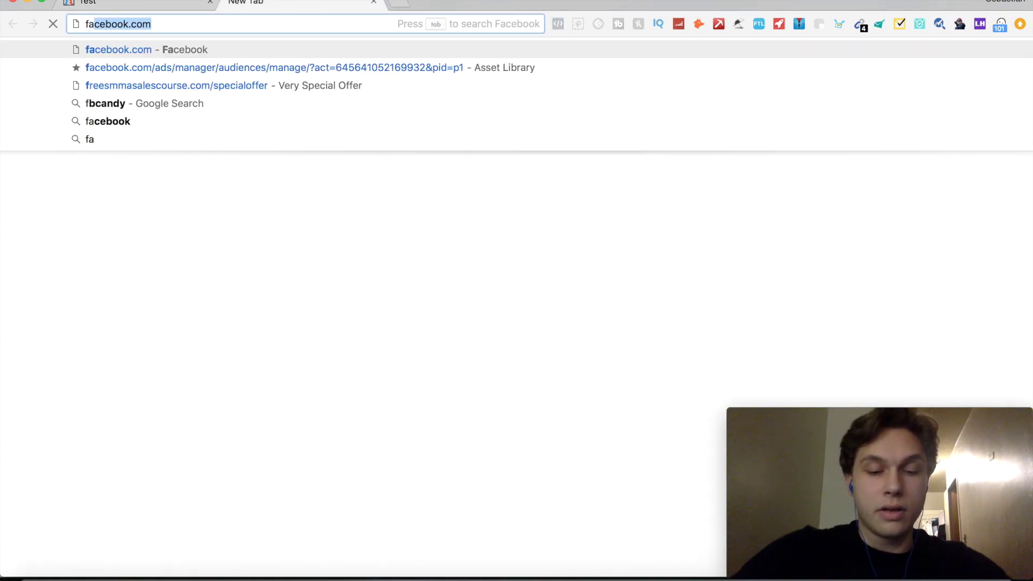
pyautogui.write('pixel helper')
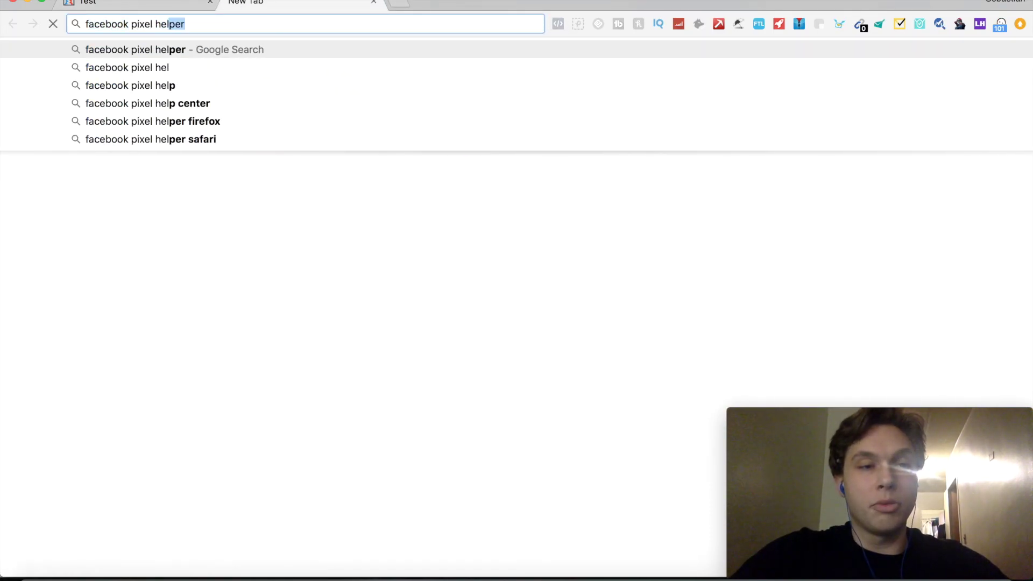
pyautogui.press('Return')
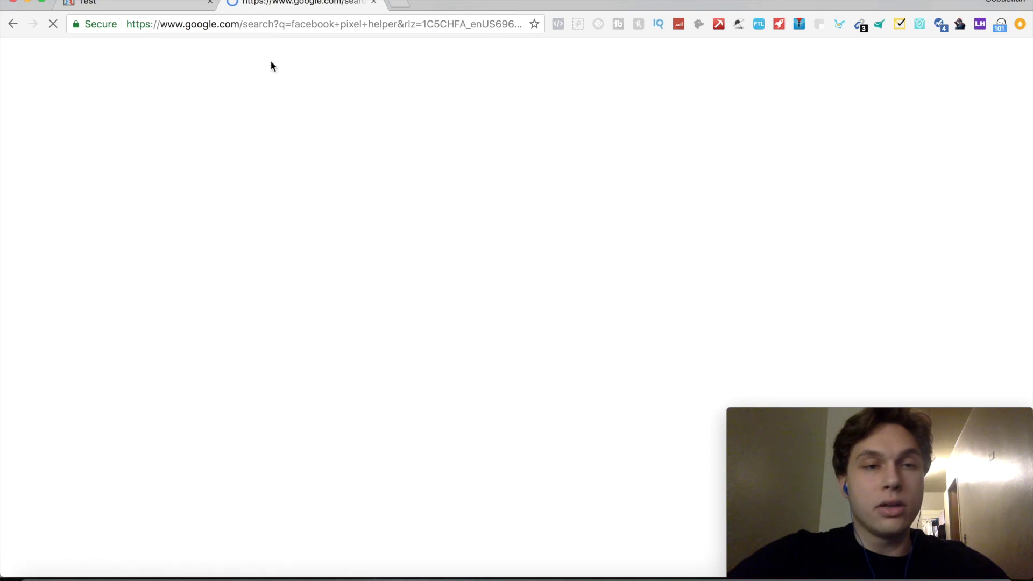
pyautogui.scroll(-1, 92, 304)
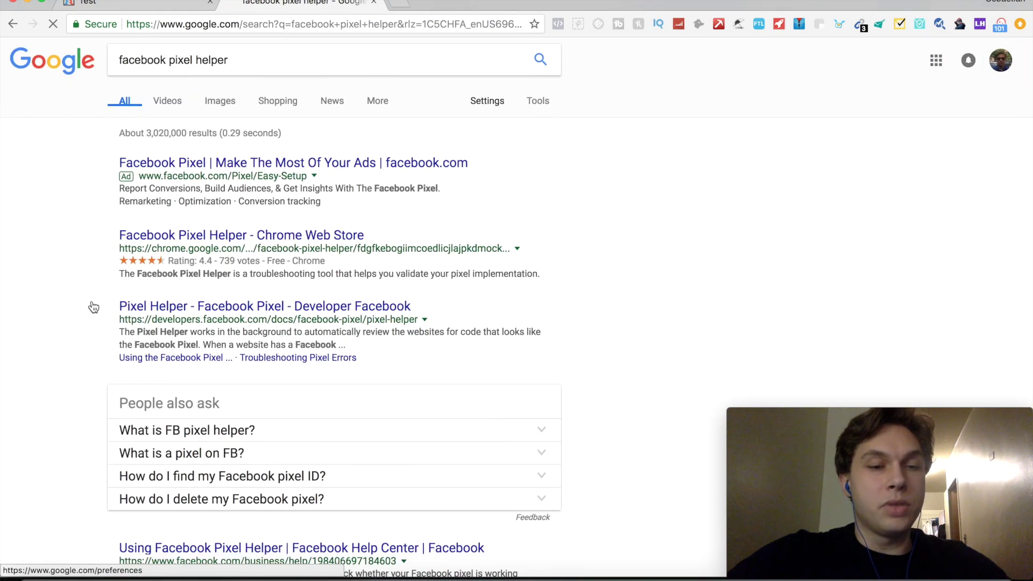
pyautogui.click(284, 236)
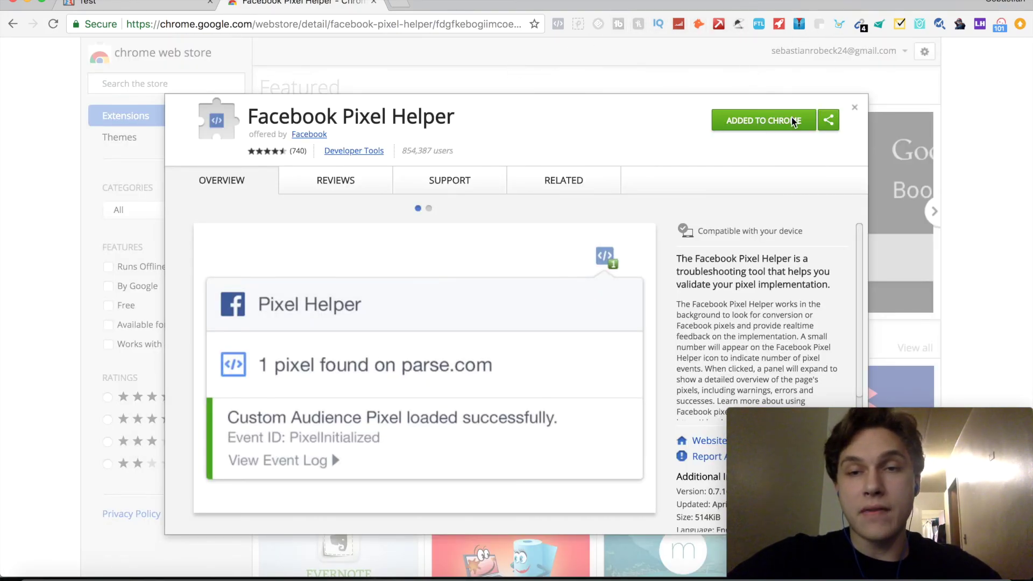
pyautogui.click(856, 106)
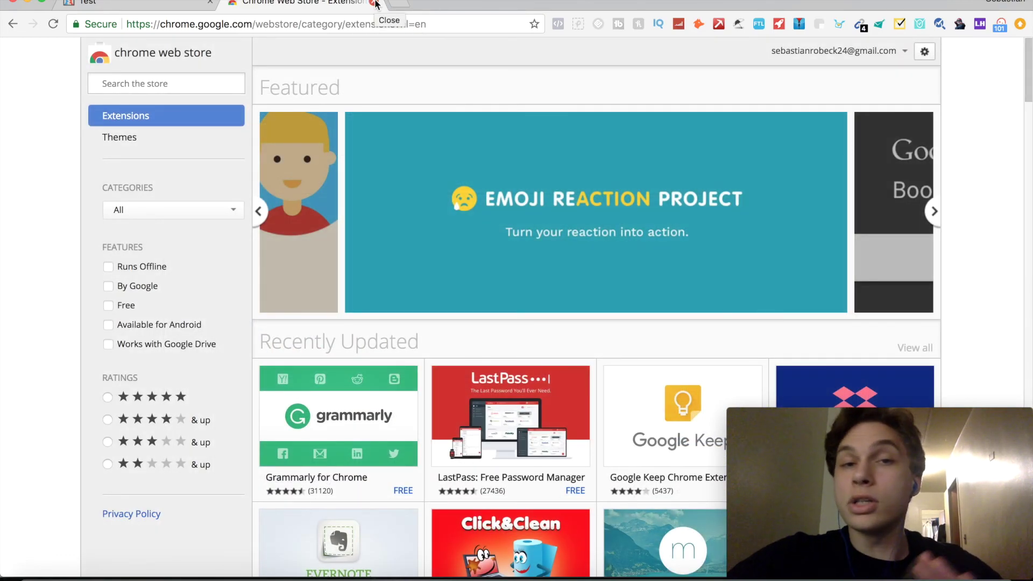
pyautogui.click(375, 4)
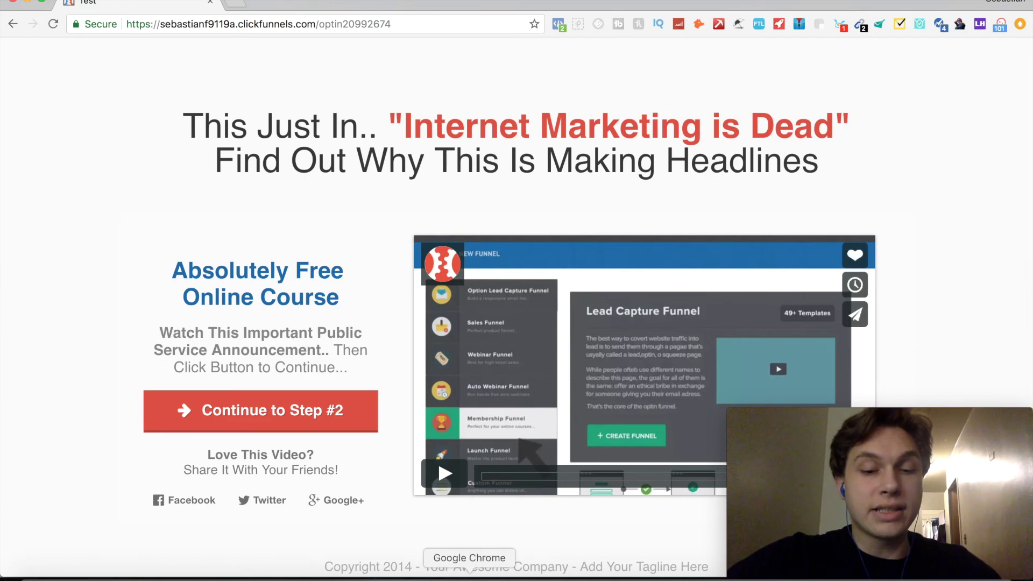
pyautogui.rightClick(470, 577)
pyautogui.moveTo(493, 503)
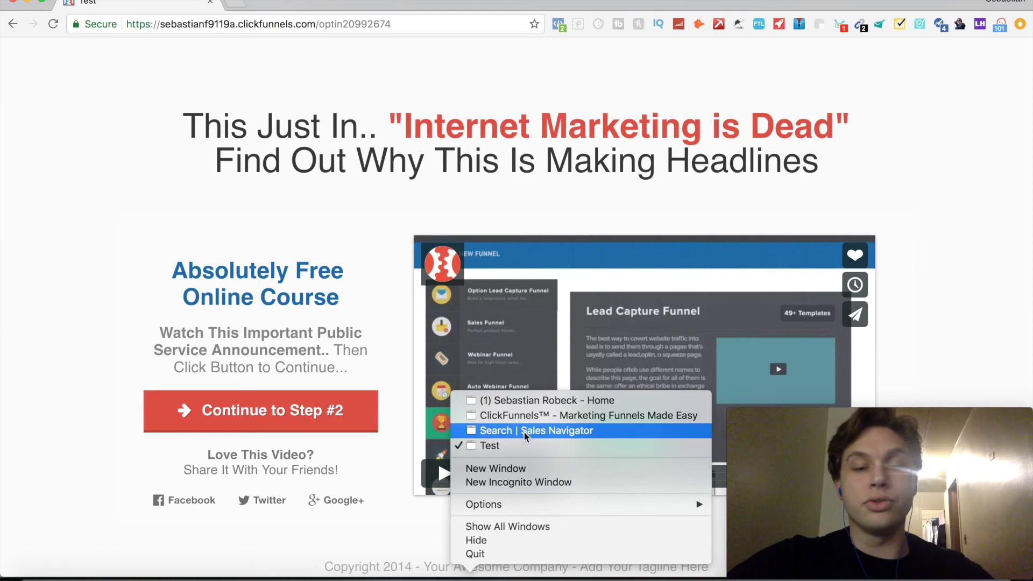
# Bring the Test Funnel #1 ClickFunnels window to the front and dismiss the mail notification.
pyautogui.click(530, 416)
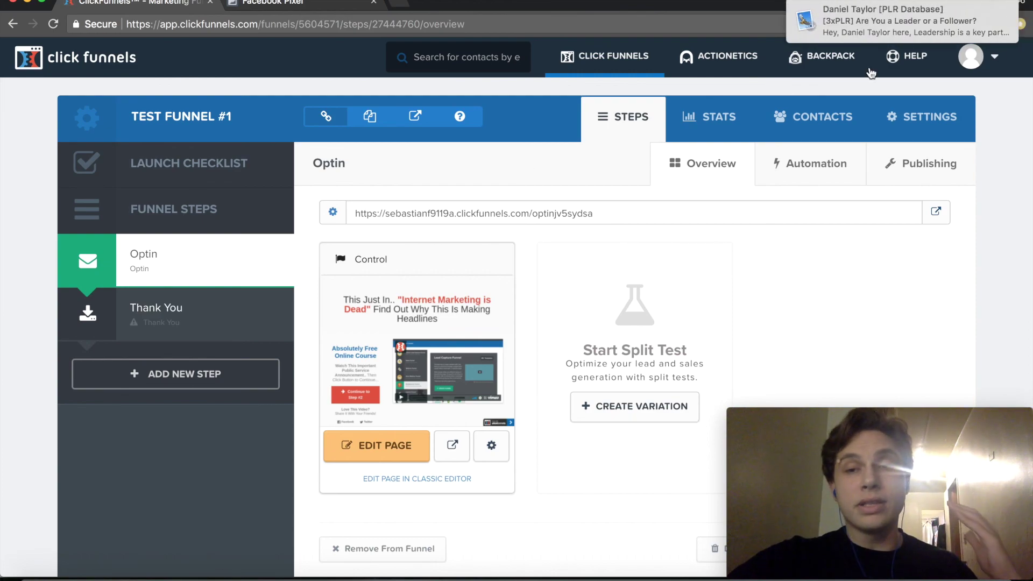
pyautogui.click(998, 19)
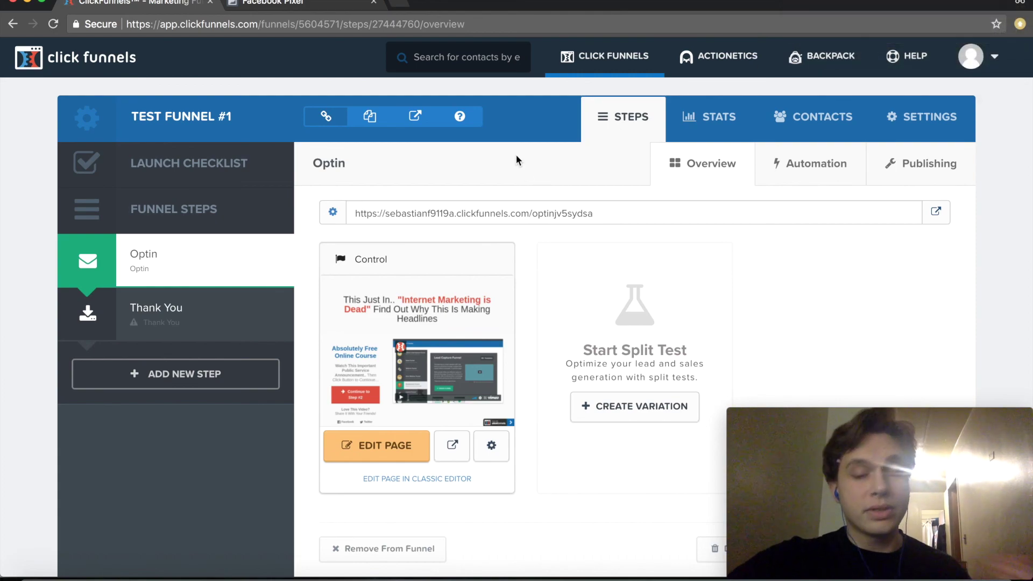